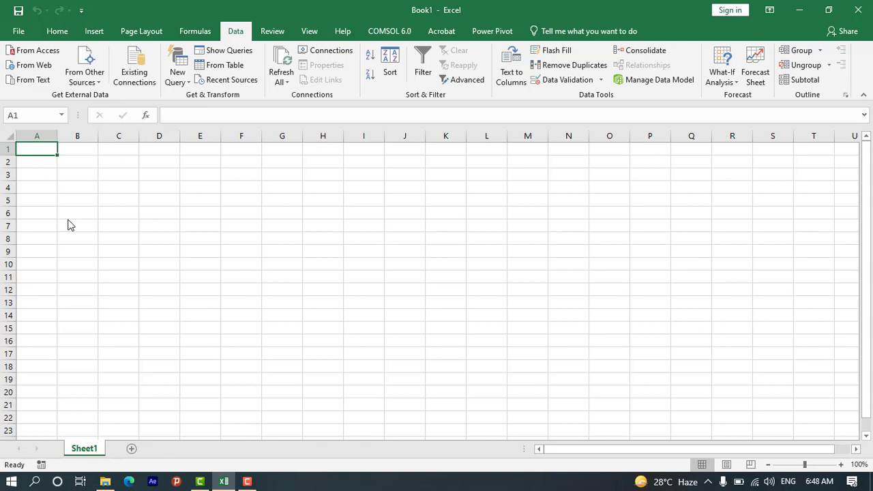
{"action": "left_click", "coordinate": [35, 65]}
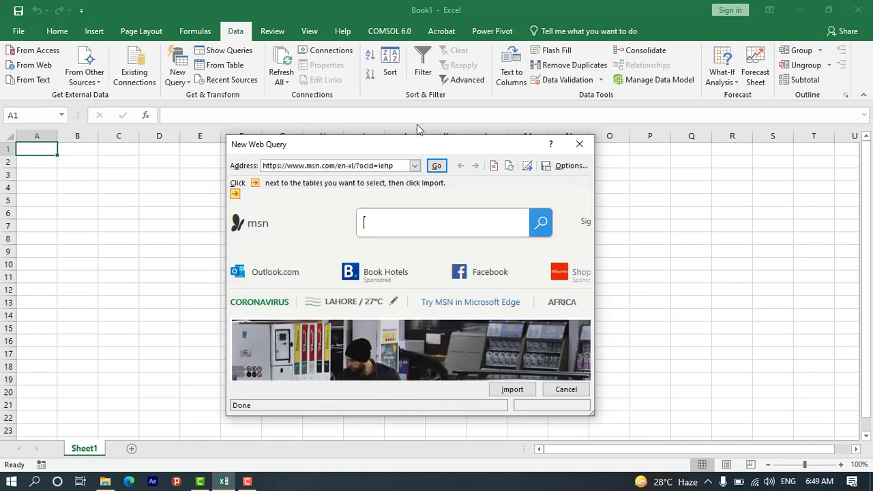
{"action": "left_click", "coordinate": [400, 168]}
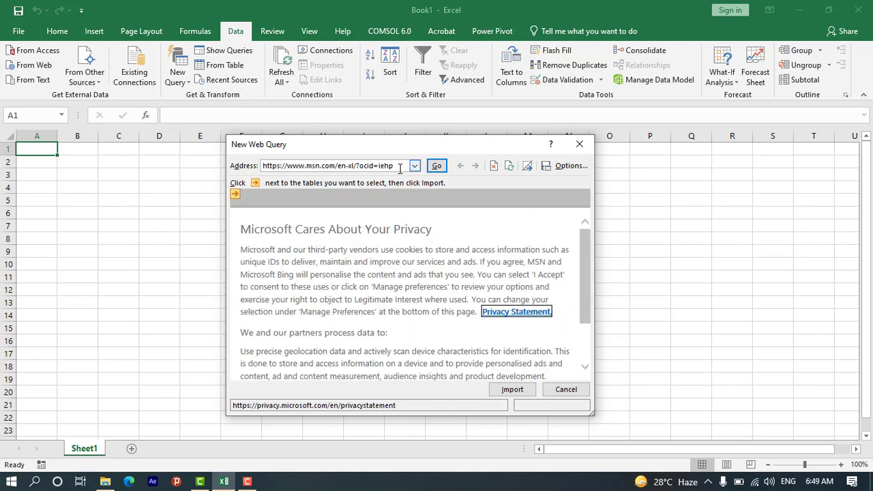
{"action": "left_click_drag", "start_coordinate": [400, 168], "coordinate": [254, 165]}
{"action": "type", "text": "goole"}
{"action": "key", "text": "Return"}
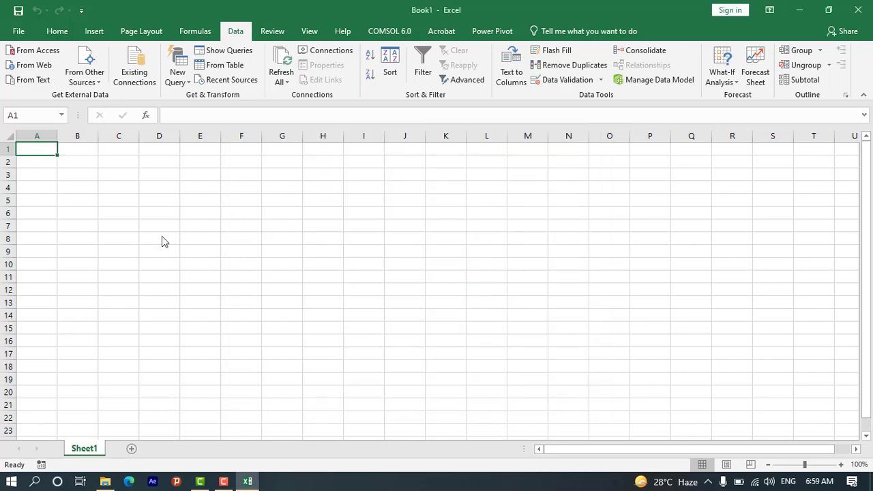
{"action": "left_click", "coordinate": [29, 68]}
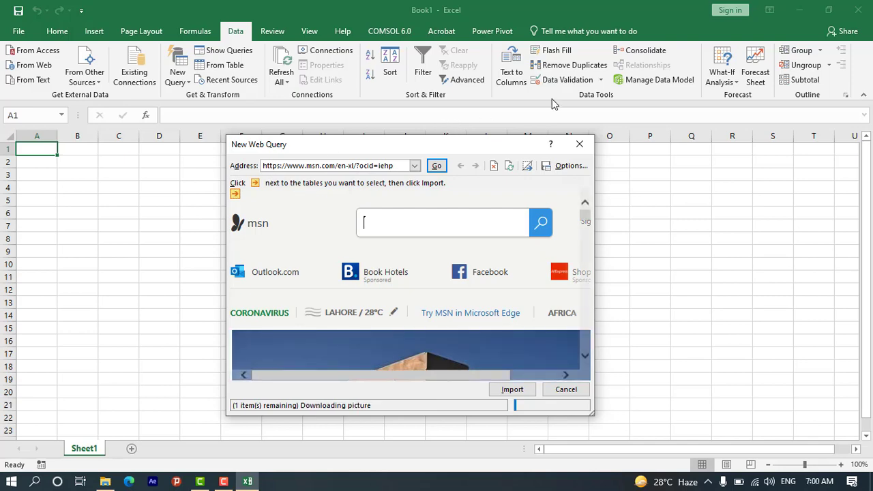
{"action": "left_click", "coordinate": [576, 144]}
{"action": "left_click", "coordinate": [179, 80]}
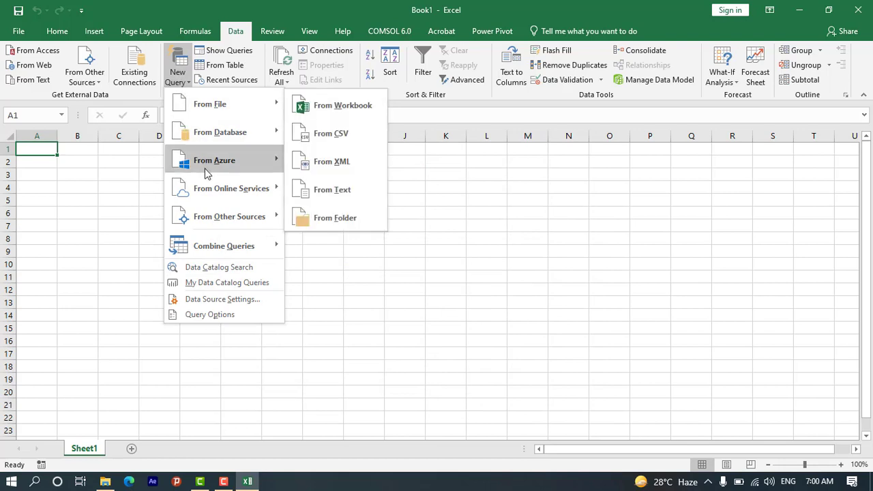
{"action": "mouse_move", "coordinate": [211, 230]}
{"action": "mouse_move", "coordinate": [253, 216]}
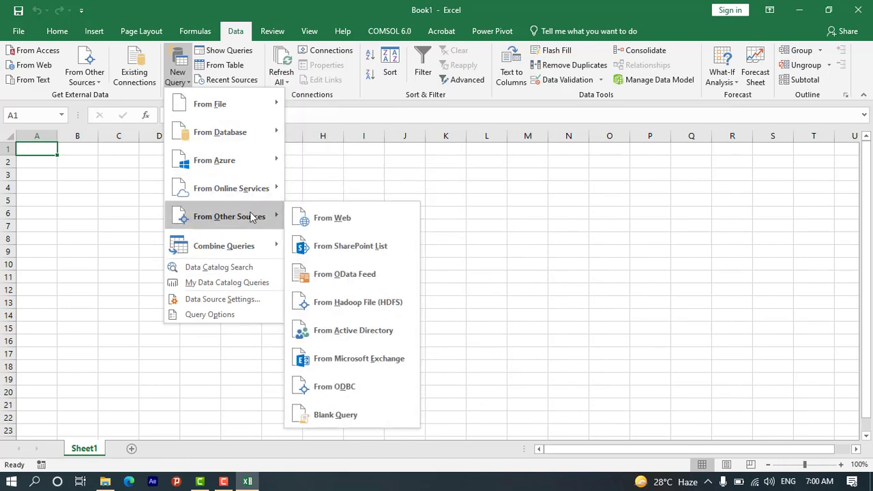
{"action": "left_click", "coordinate": [328, 219]}
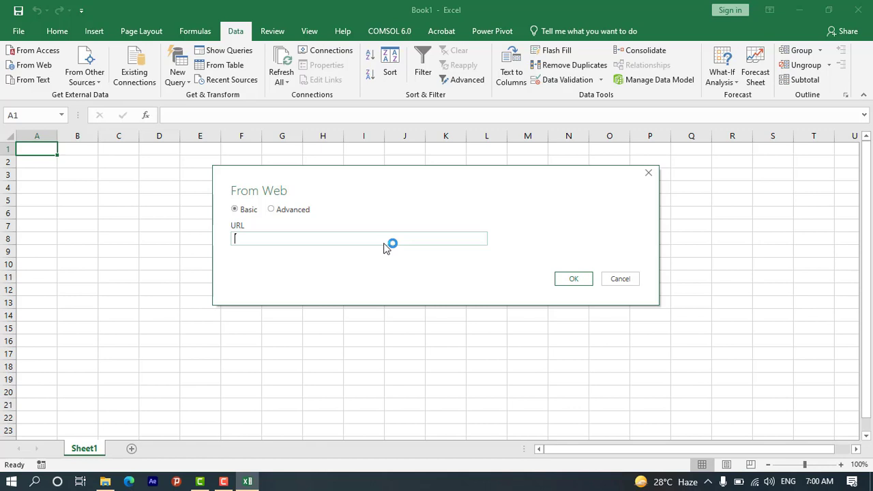
{"action": "type", "text": "www.google.com"}
{"action": "key", "text": "Return"}
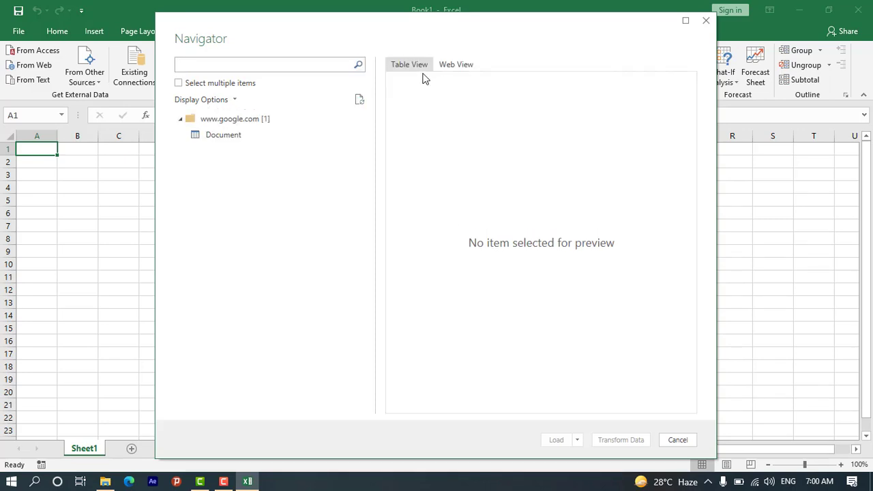
{"action": "left_click", "coordinate": [457, 69]}
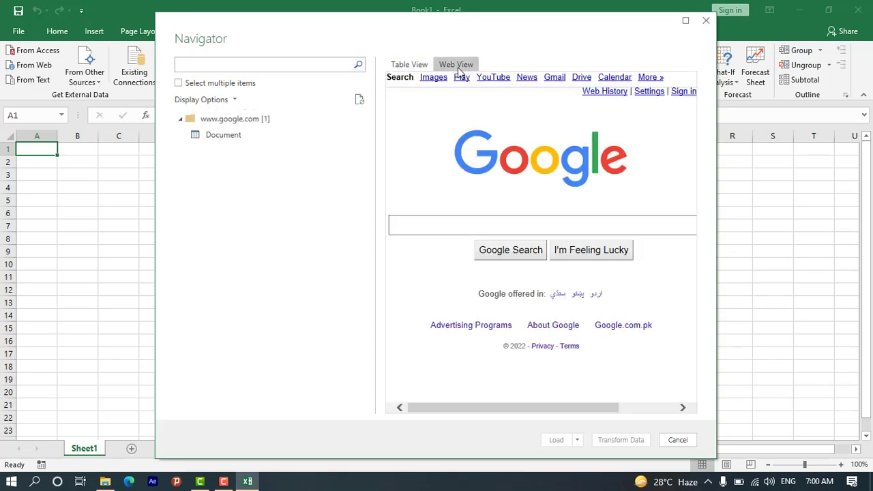
{"action": "left_click", "coordinate": [413, 228]}
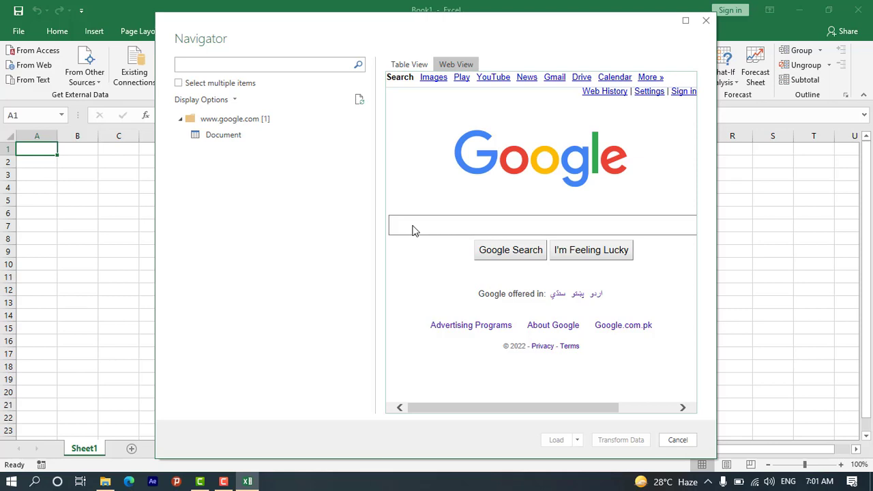
Switch to Google Chrome with the existing browser profile and go to google.com
{"action": "left_click", "coordinate": [34, 482]}
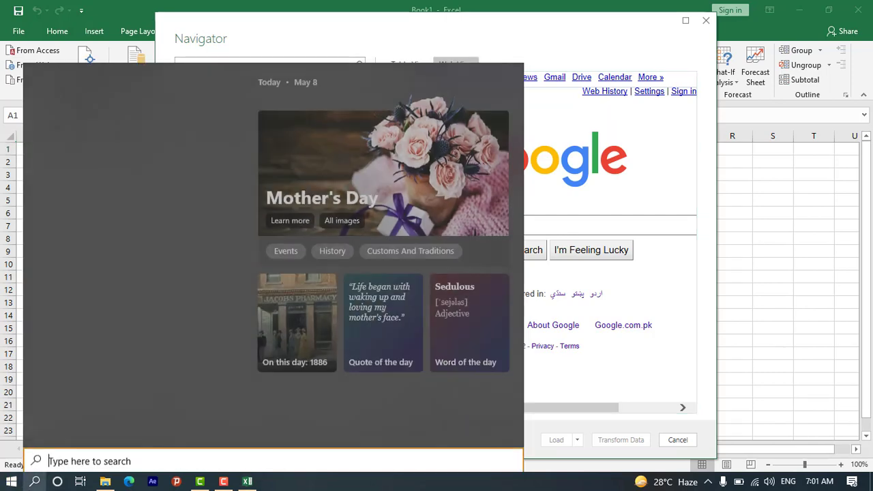
{"action": "type", "text": "goo"}
{"action": "key", "text": "Escape"}
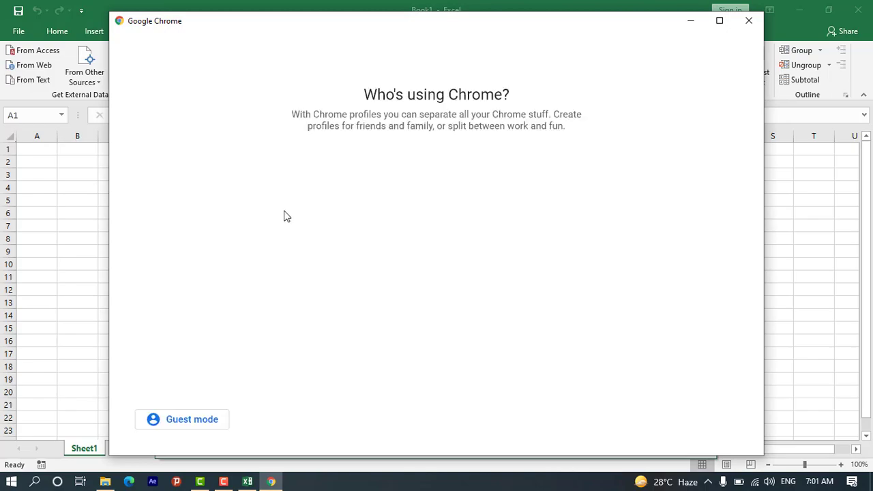
{"action": "left_click", "coordinate": [297, 216]}
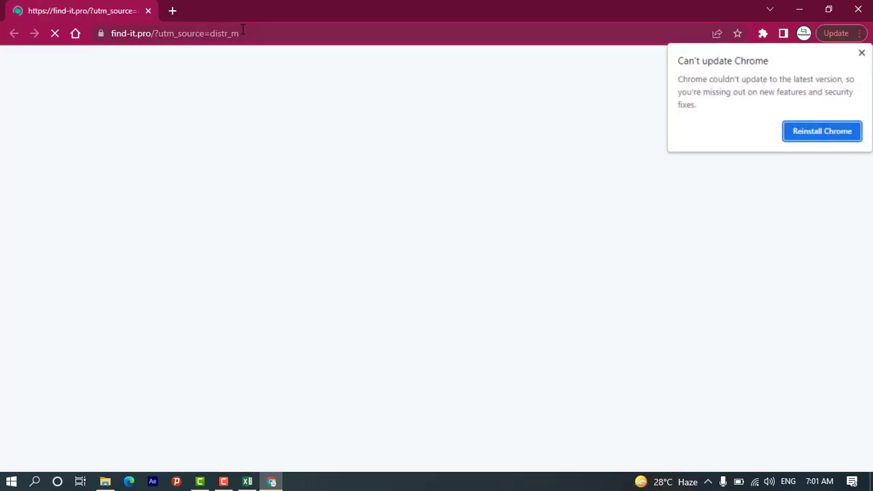
{"action": "left_click", "coordinate": [243, 30]}
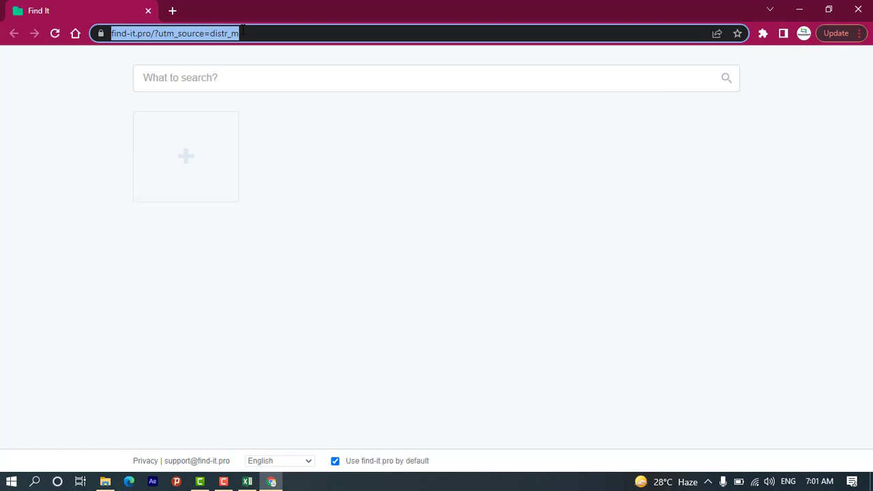
{"action": "type", "text": "f"}
{"action": "key", "text": "BackSpace"}
{"action": "type", "text": "g"}
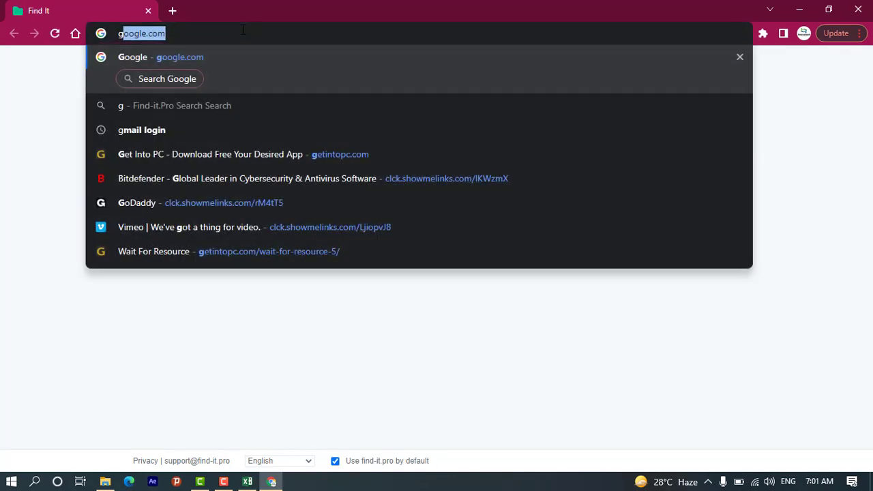
{"action": "key", "text": "Return"}
Search Google for "forex rate" and open the Forex.com.pk foreign exchange rate site
{"action": "left_click", "coordinate": [340, 186]}
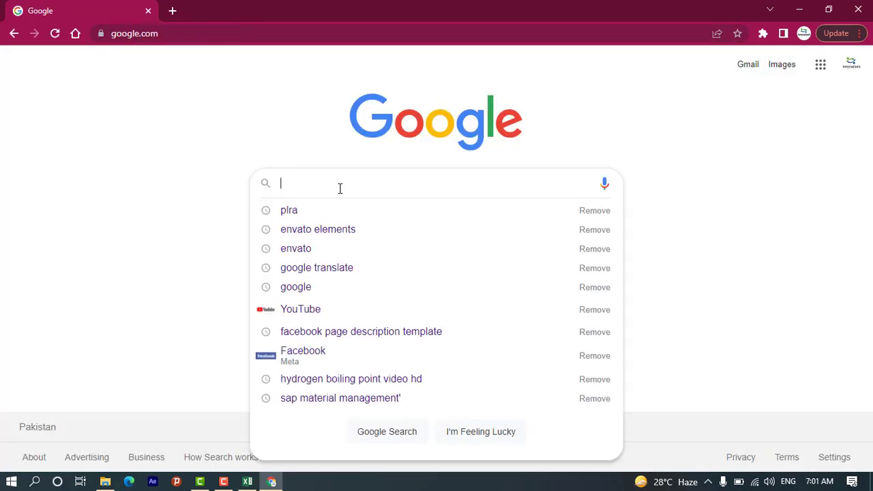
{"action": "type", "text": "fore"}
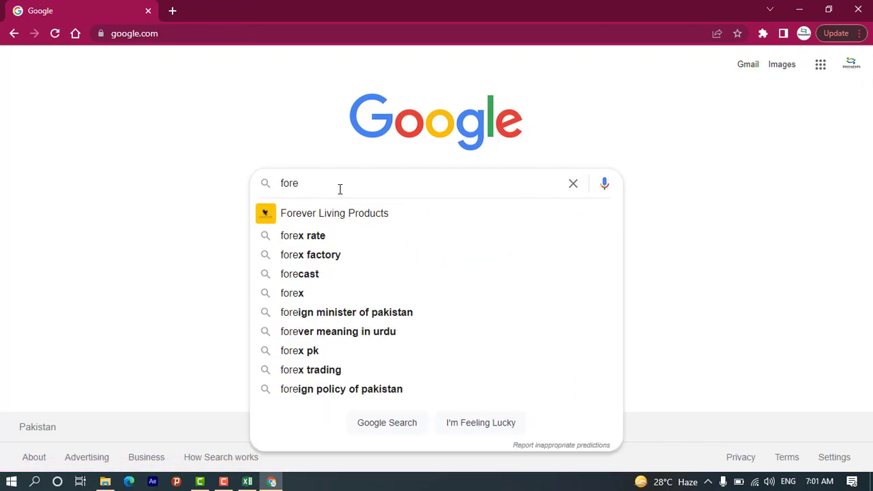
{"action": "type", "text": "x"}
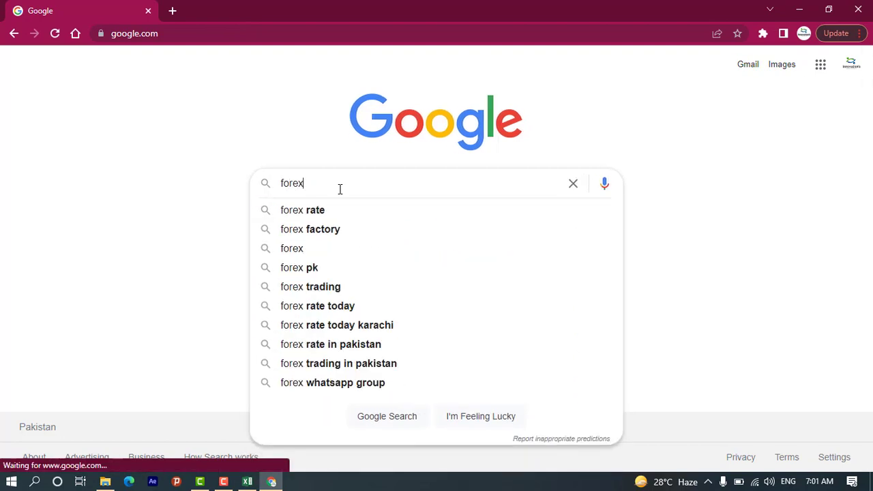
{"action": "key", "text": "Down"}
{"action": "key", "text": "Return"}
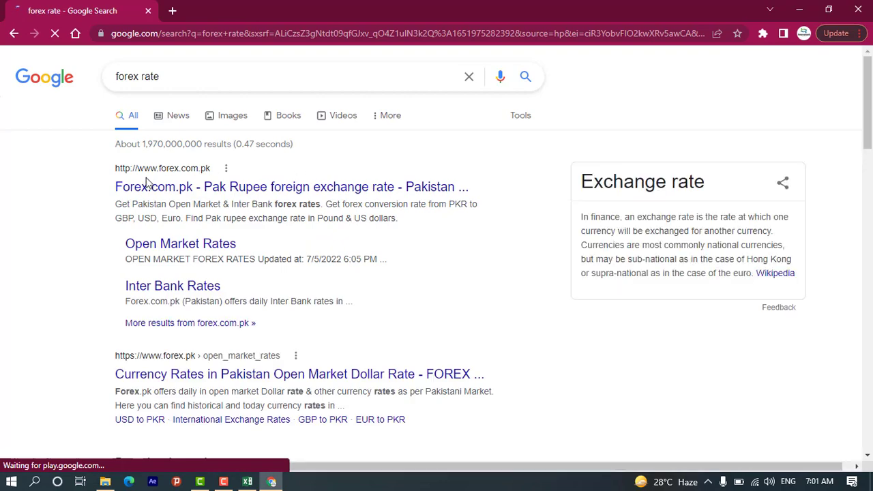
{"action": "left_click", "coordinate": [151, 188]}
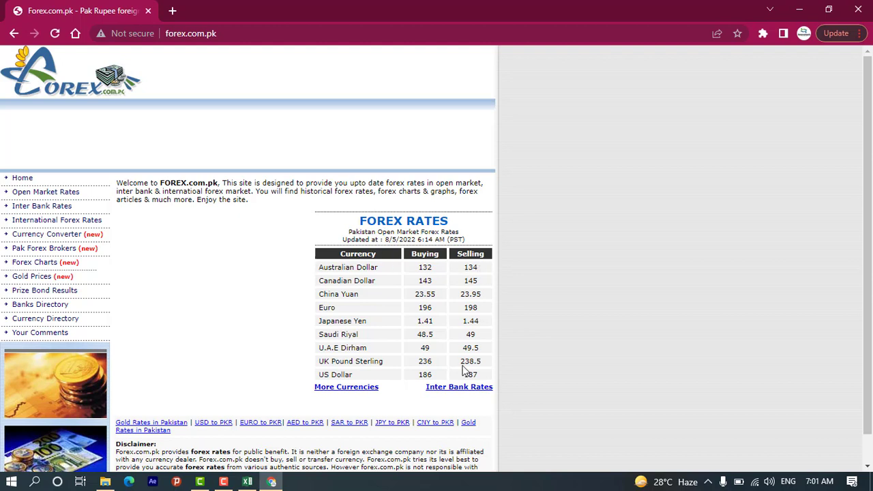
Copy the web address of the Forex.com.pk page and switch back to Excel
{"action": "left_click", "coordinate": [169, 39]}
{"action": "key", "text": "ctrl+c"}
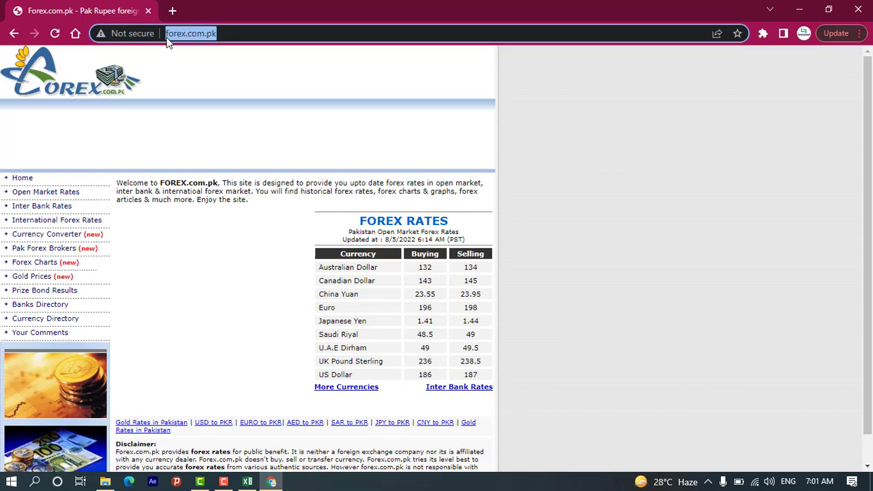
{"action": "key", "text": "alt+Tab"}
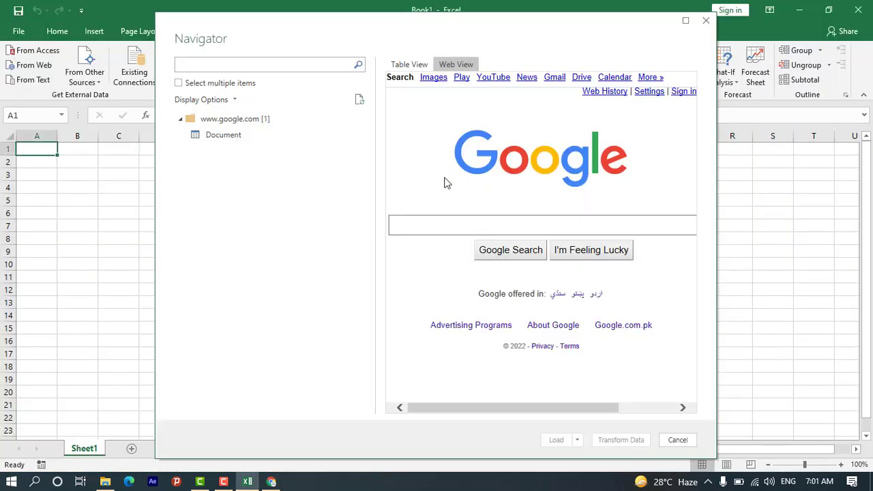
{"action": "left_click", "coordinate": [706, 20]}
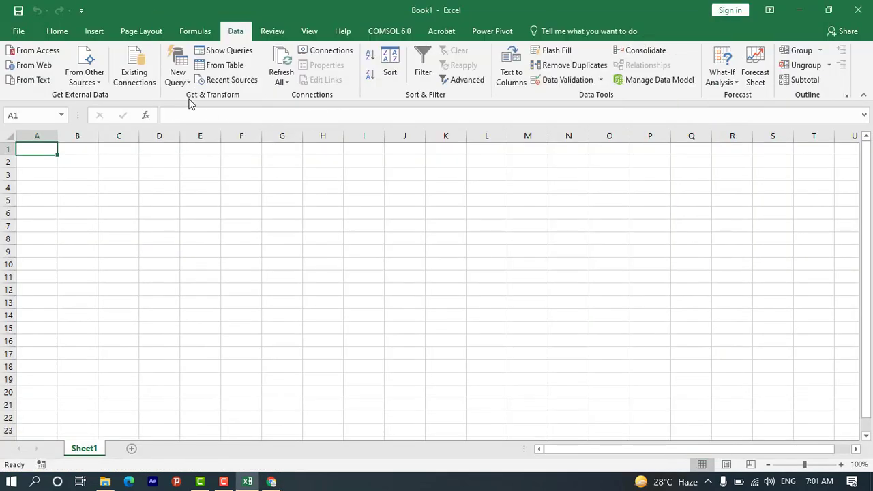
{"action": "left_click", "coordinate": [179, 75]}
{"action": "mouse_move", "coordinate": [234, 226]}
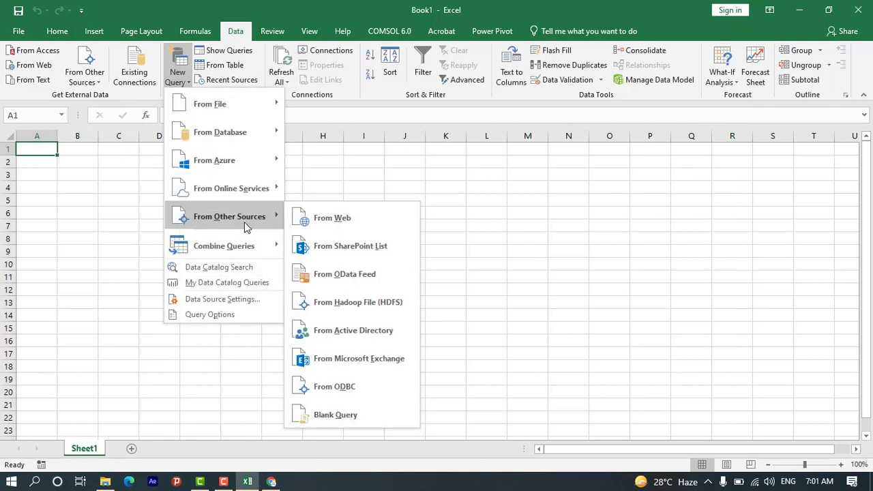
{"action": "left_click", "coordinate": [321, 225]}
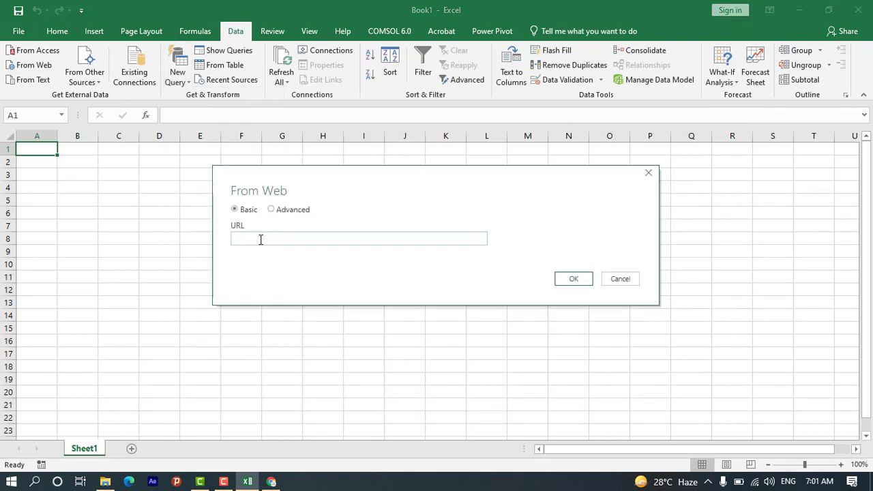
{"action": "key", "text": "ctrl+v"}
{"action": "left_click", "coordinate": [570, 279]}
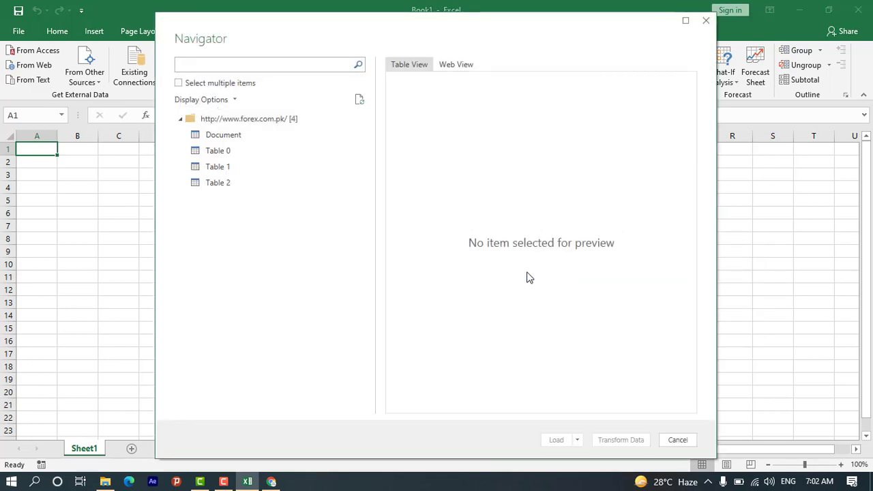
Preview the items found on the forex site and load Table 2 with the currency rates into the workbook
{"action": "left_click", "coordinate": [218, 169]}
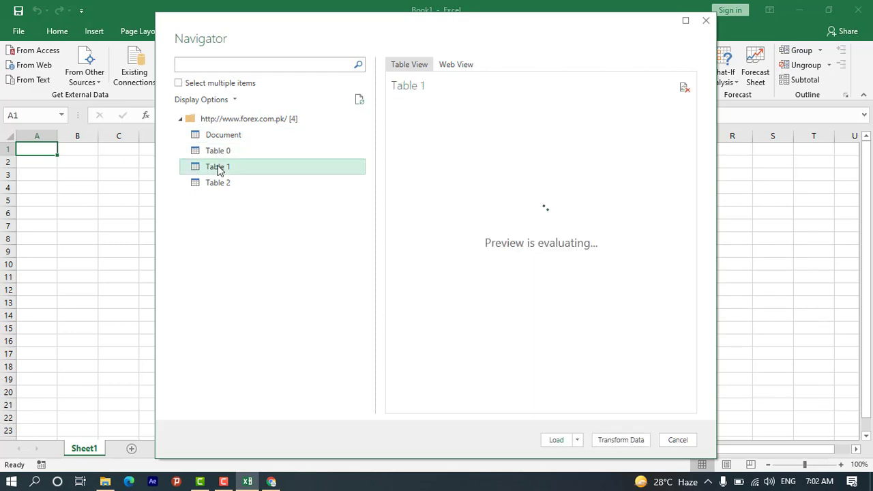
{"action": "left_click", "coordinate": [219, 182]}
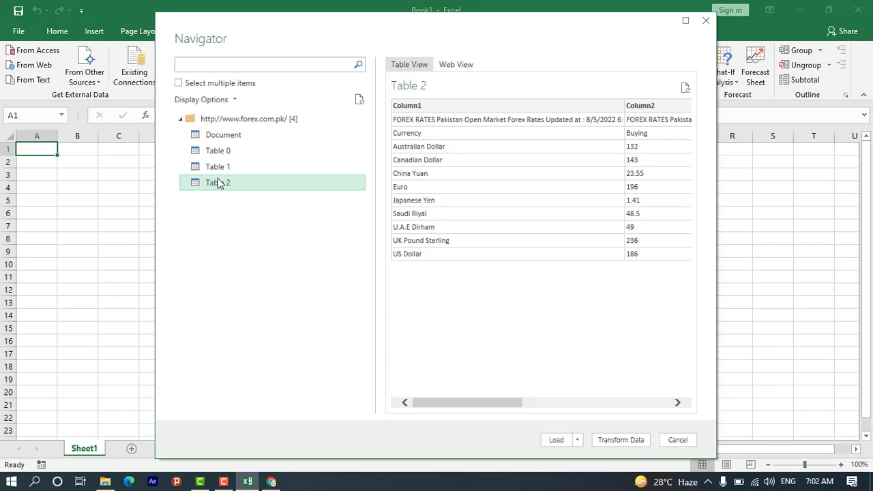
{"action": "left_click", "coordinate": [216, 135]}
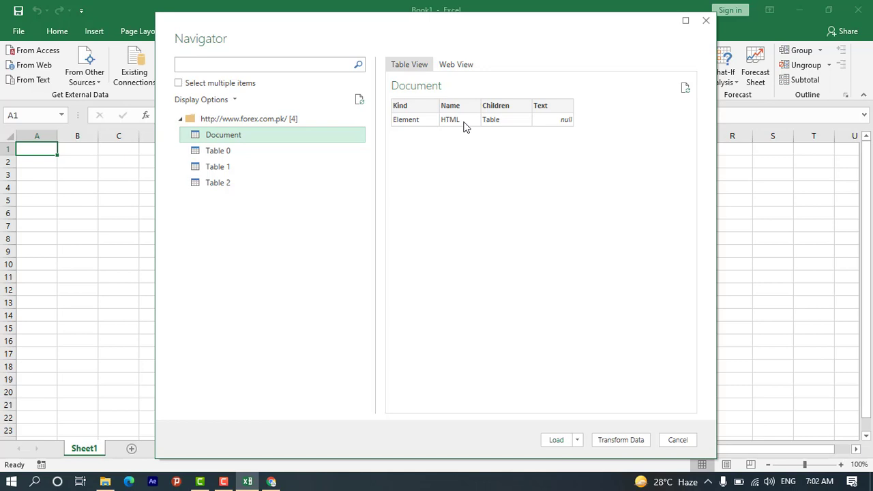
{"action": "left_click", "coordinate": [219, 156]}
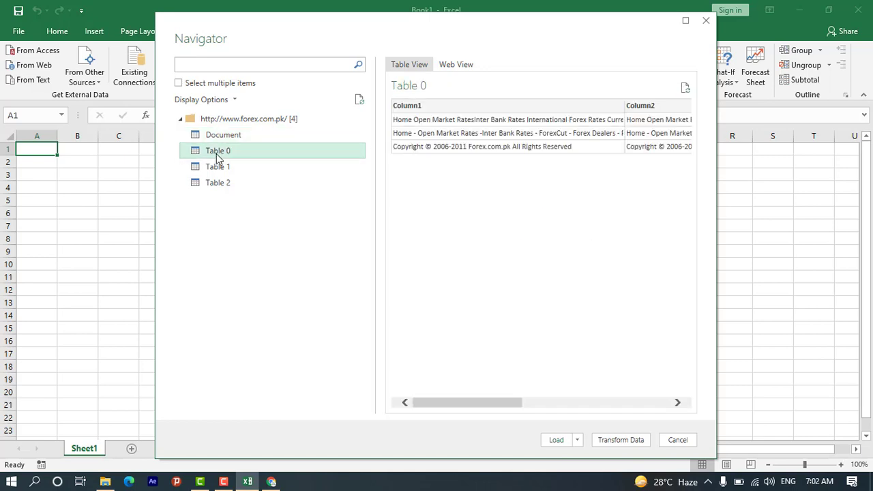
{"action": "left_click", "coordinate": [217, 167]}
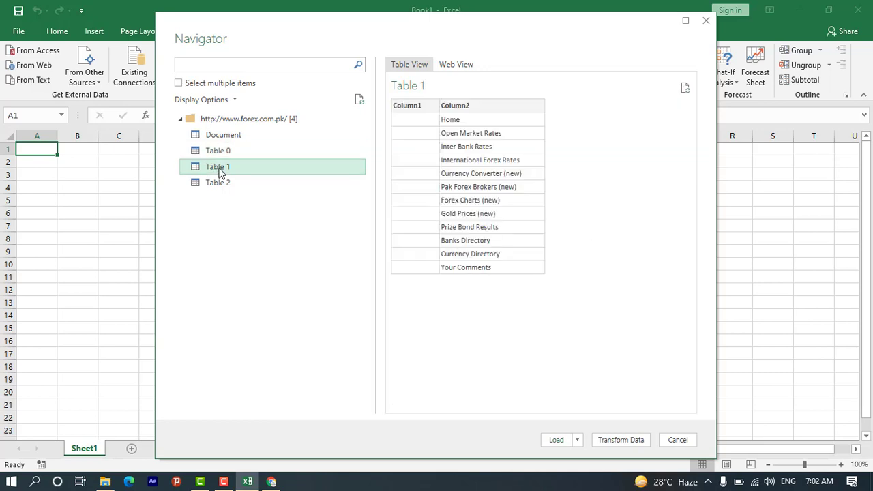
{"action": "left_click", "coordinate": [226, 184]}
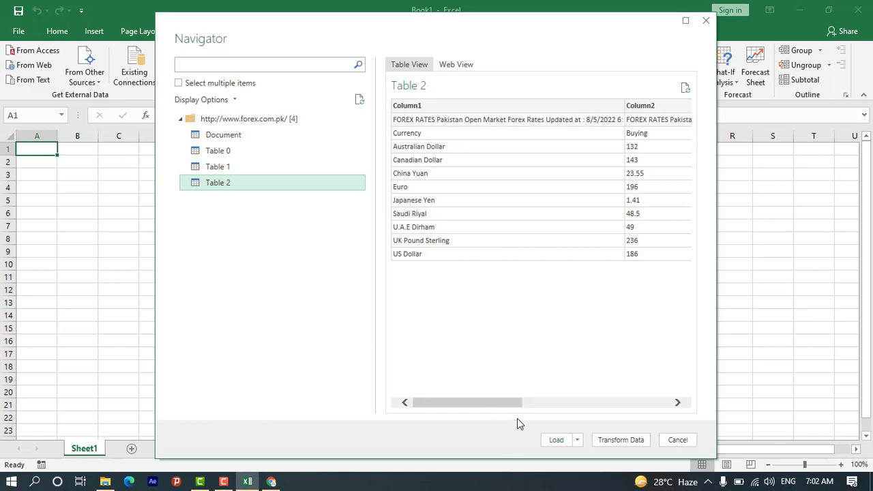
{"action": "left_click", "coordinate": [577, 442]}
{"action": "left_click", "coordinate": [557, 440]}
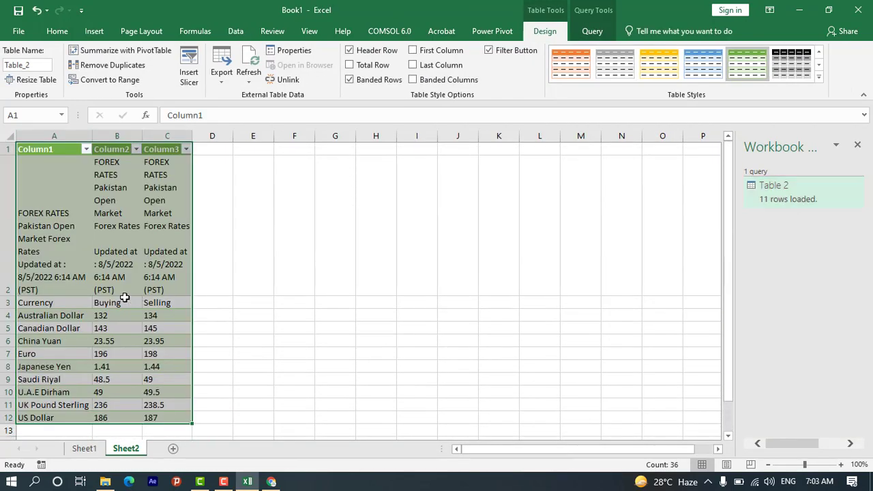
{"action": "left_click", "coordinate": [236, 258]}
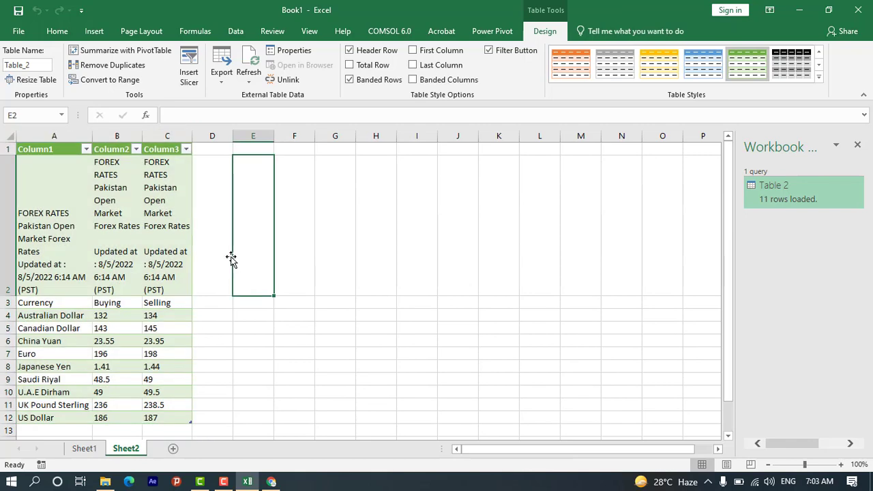
{"action": "left_click", "coordinate": [102, 278]}
{"action": "left_click", "coordinate": [162, 278]}
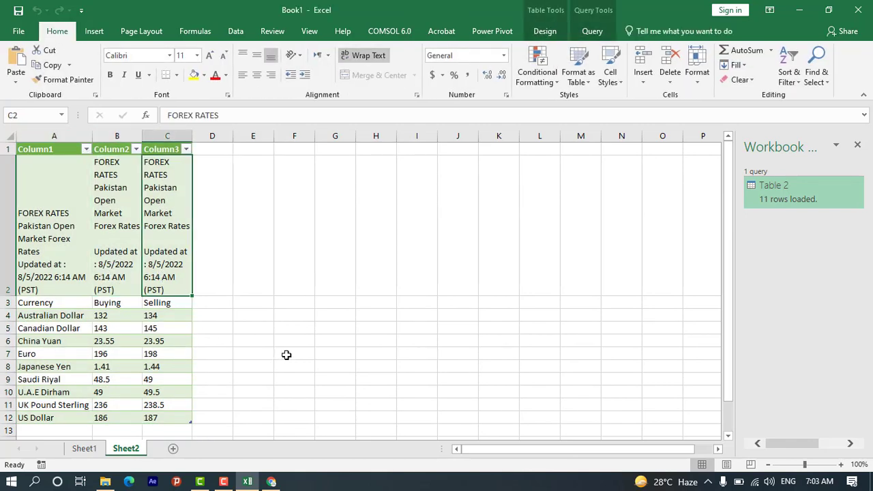
{"action": "scroll", "coordinate": [287, 354], "scroll_direction": "down", "scroll_amount": 1}
{"action": "scroll", "coordinate": [236, 323], "scroll_direction": "up", "scroll_amount": 1}
{"action": "left_click", "coordinate": [110, 280]}
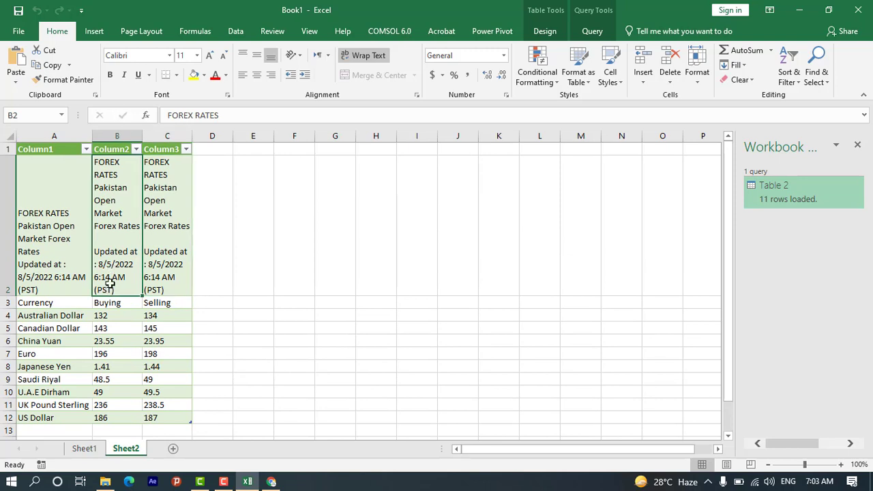
{"action": "left_click", "coordinate": [165, 280]}
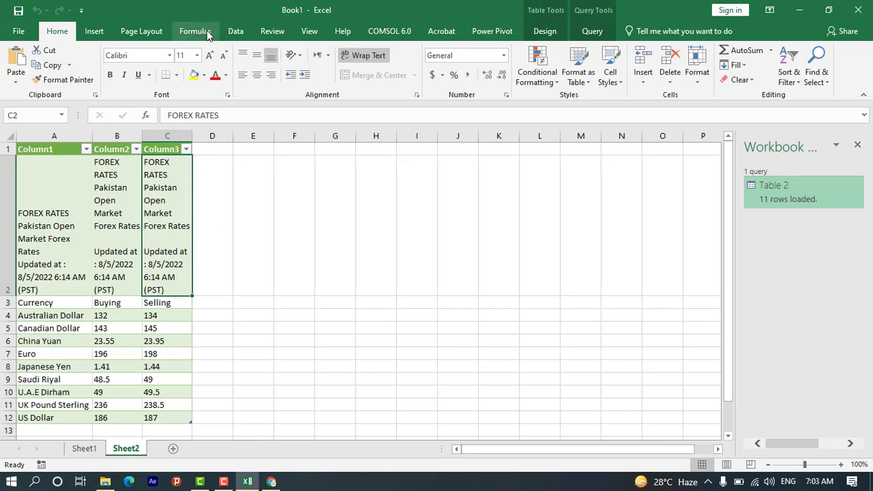
Set the Table 2 query connection to refresh every 1 minute and to refresh its data when opening the file
{"action": "left_click", "coordinate": [236, 30]}
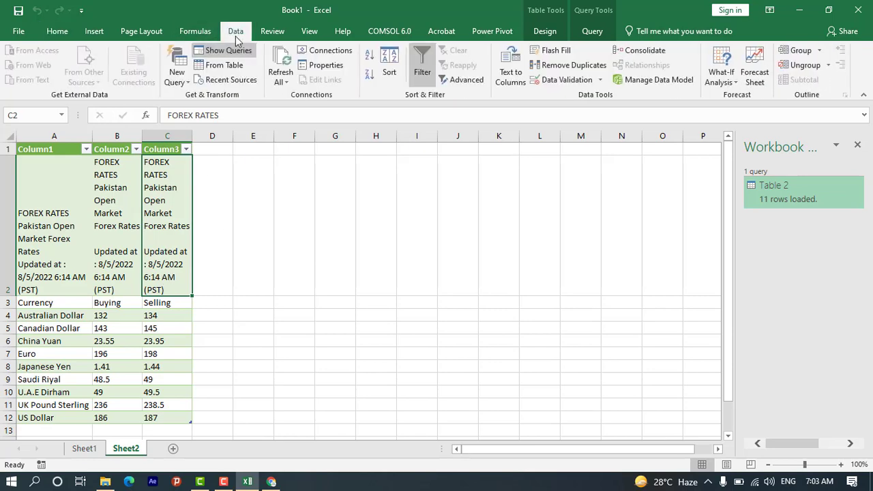
{"action": "left_click", "coordinate": [323, 51]}
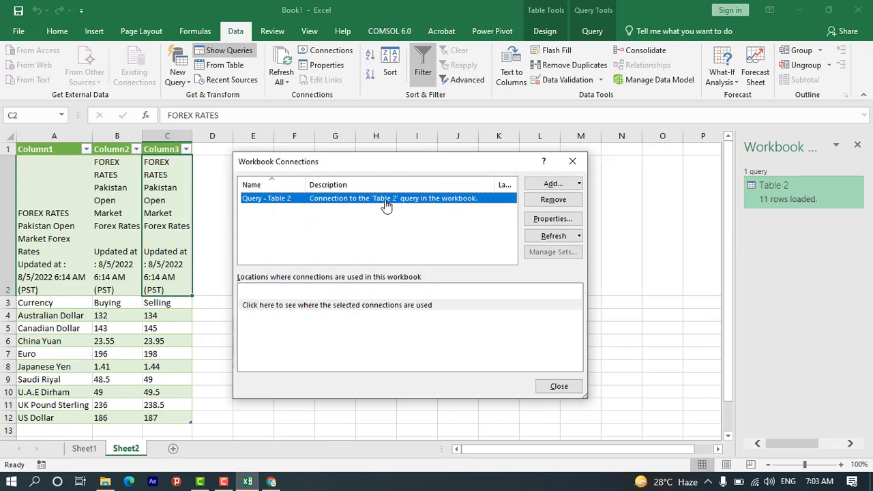
{"action": "left_click", "coordinate": [553, 220]}
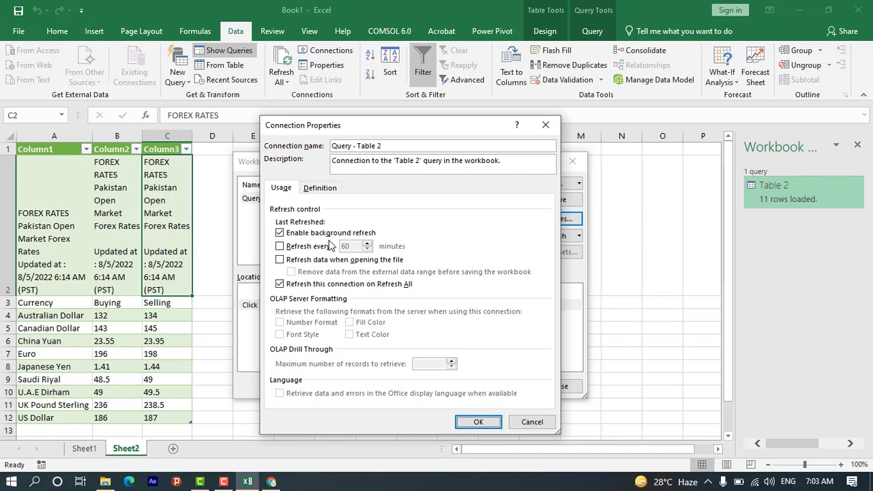
{"action": "left_click", "coordinate": [280, 247]}
{"action": "left_click", "coordinate": [357, 248]}
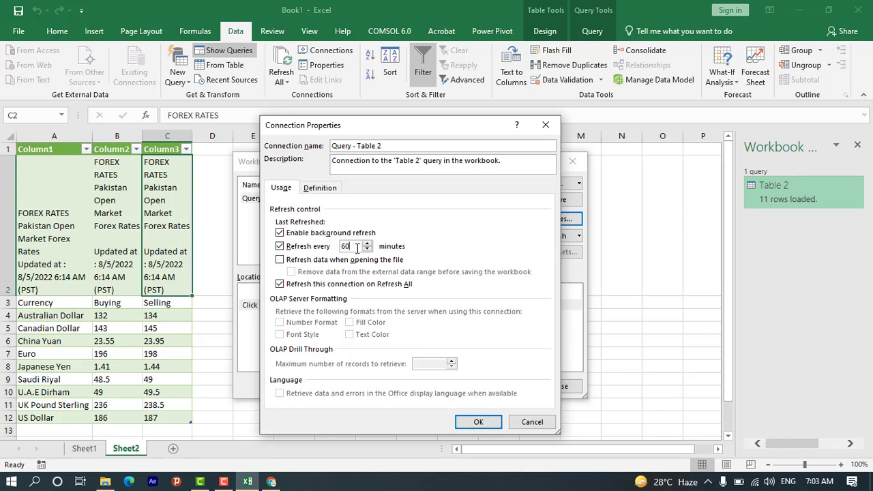
{"action": "key", "text": "BackSpace"}
{"action": "key", "text": "BackSpace"}
{"action": "type", "text": "1"}
{"action": "left_click", "coordinate": [280, 261]}
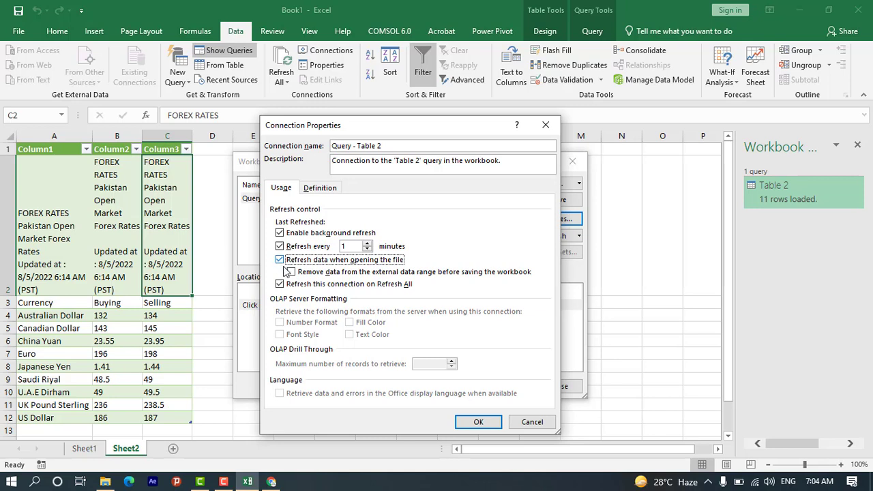
{"action": "left_click", "coordinate": [474, 423]}
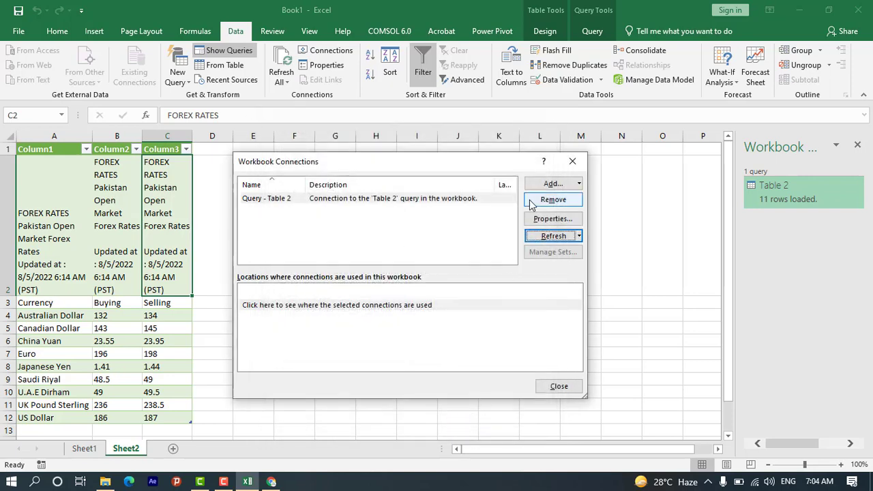
{"action": "left_click", "coordinate": [572, 161]}
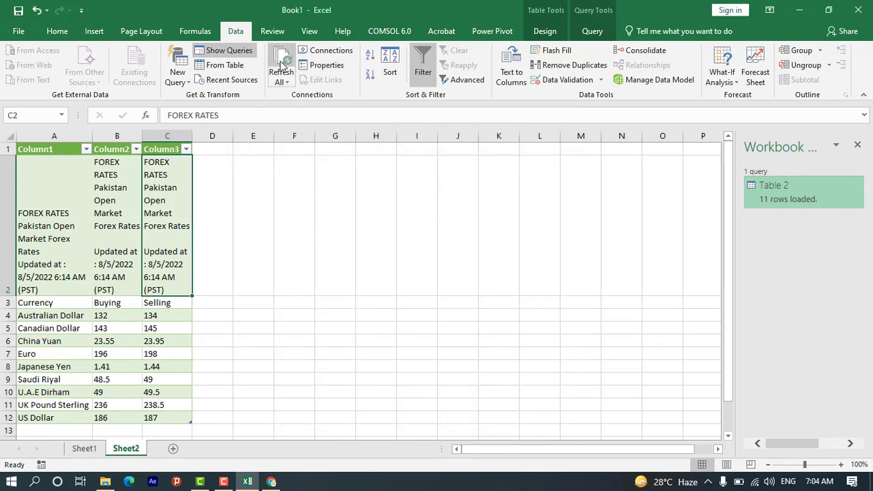
Refresh all the workbook's data connections to update the forex rates table, and select an empty cell outside the table
{"action": "left_click", "coordinate": [284, 63]}
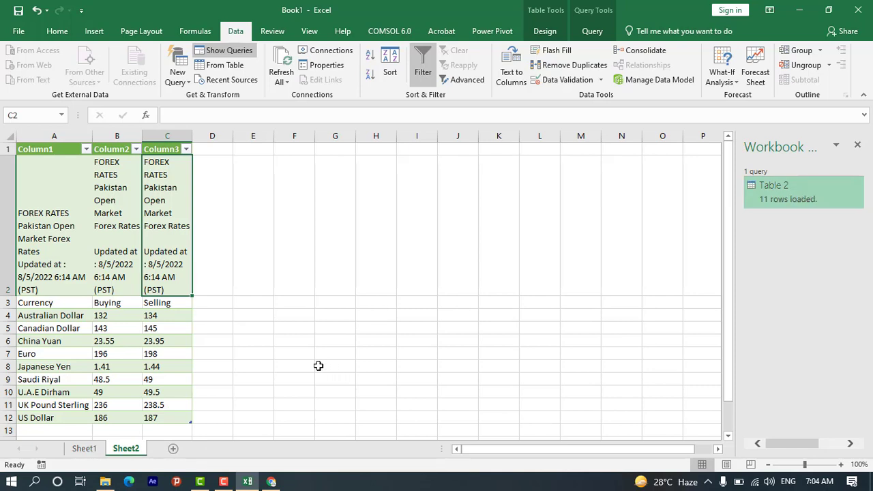
{"action": "left_click", "coordinate": [159, 341]}
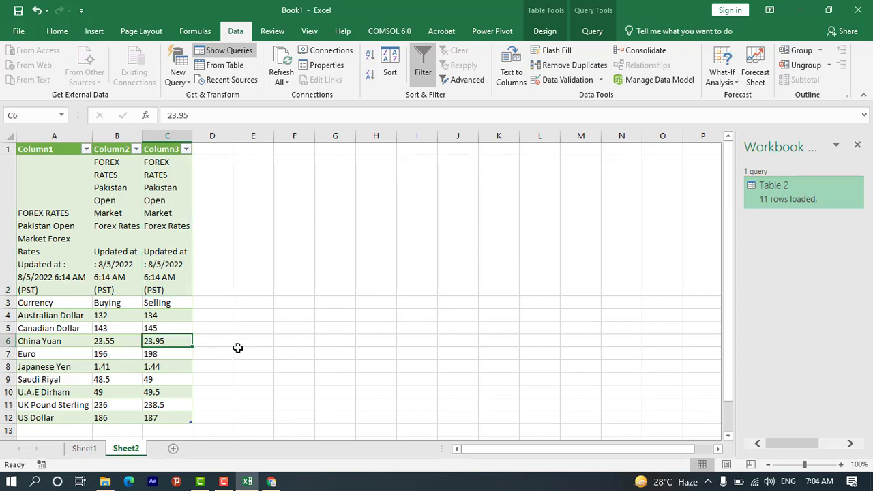
{"action": "left_click", "coordinate": [307, 330]}
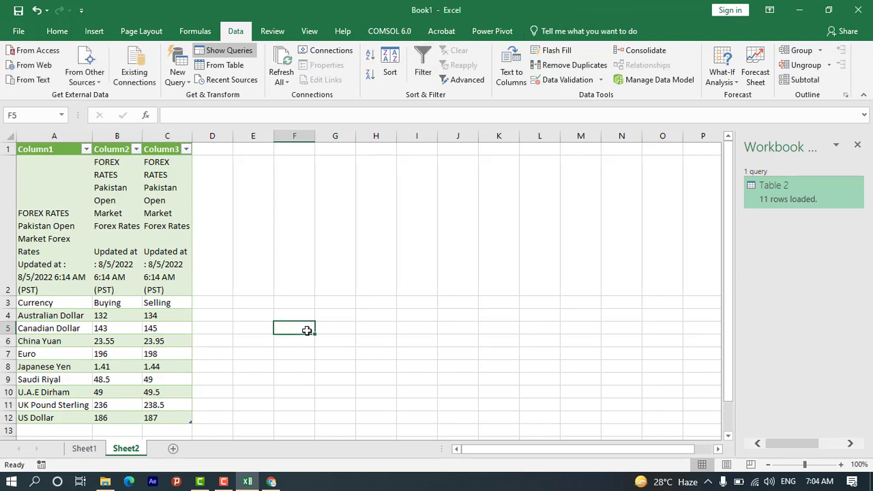